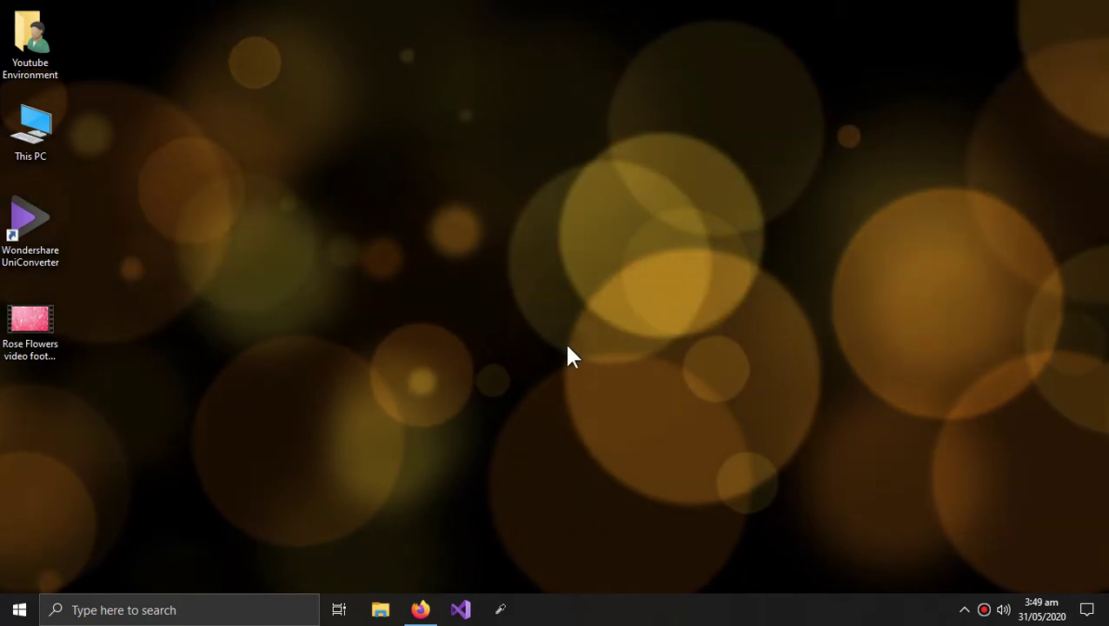
Step: View the Trial Version limitations tab in Firefox, return to the product page, and minimize Firefox
left_click(432, 611)
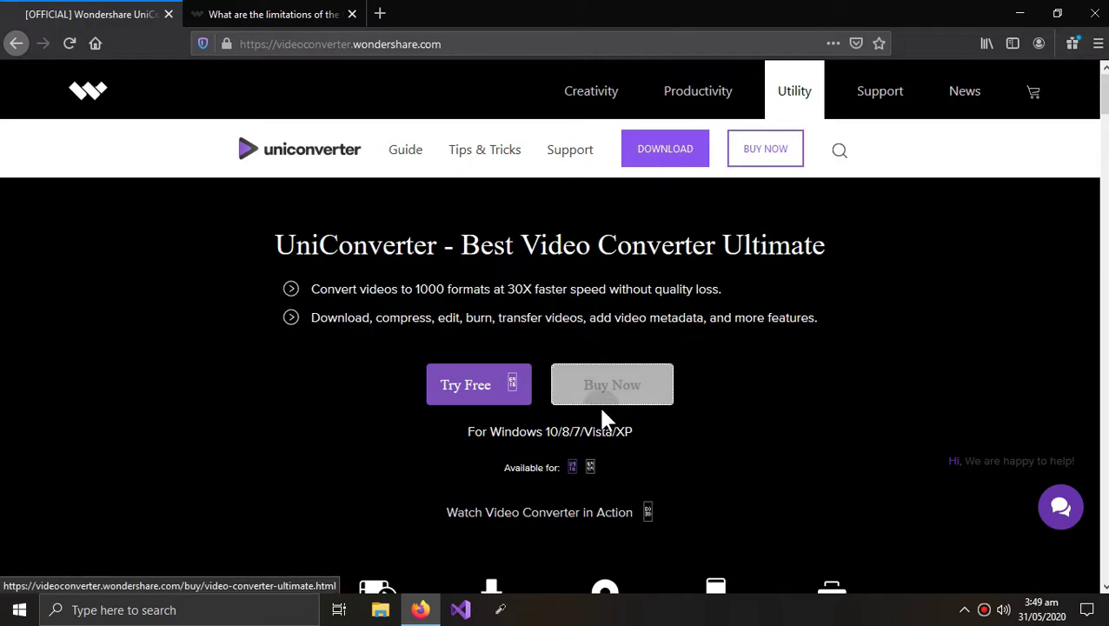
left_click(278, 14)
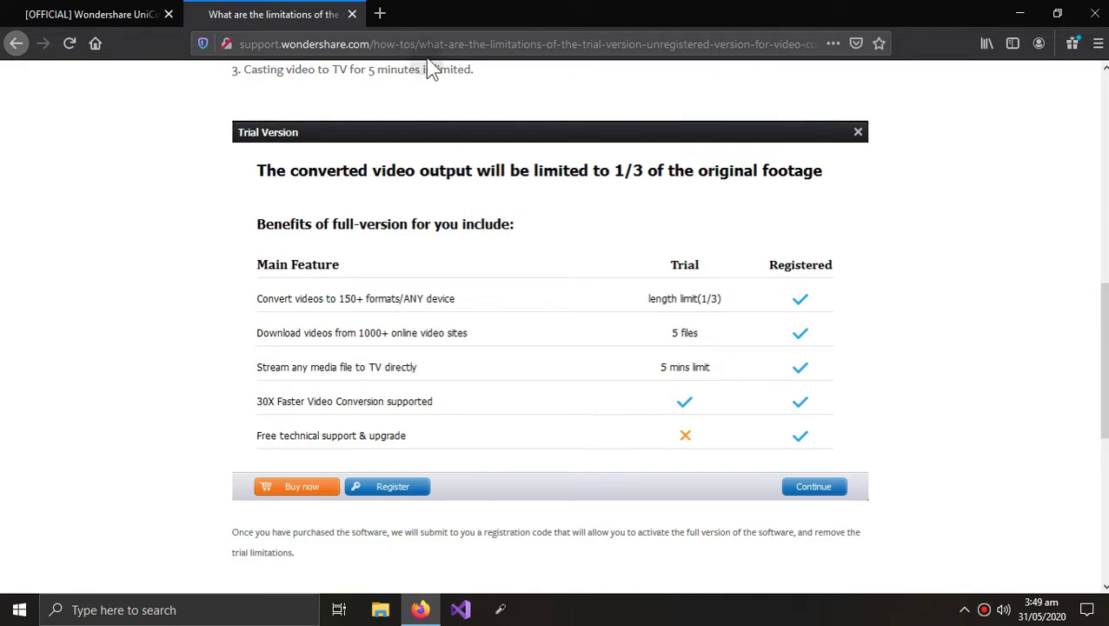
left_click(95, 14)
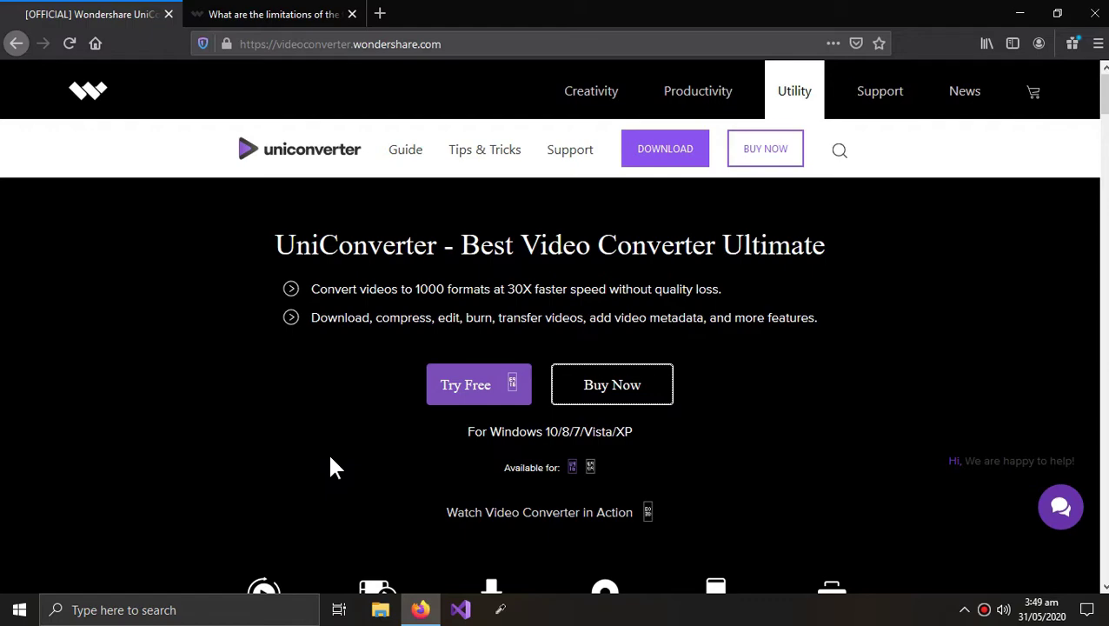
left_click(1010, 19)
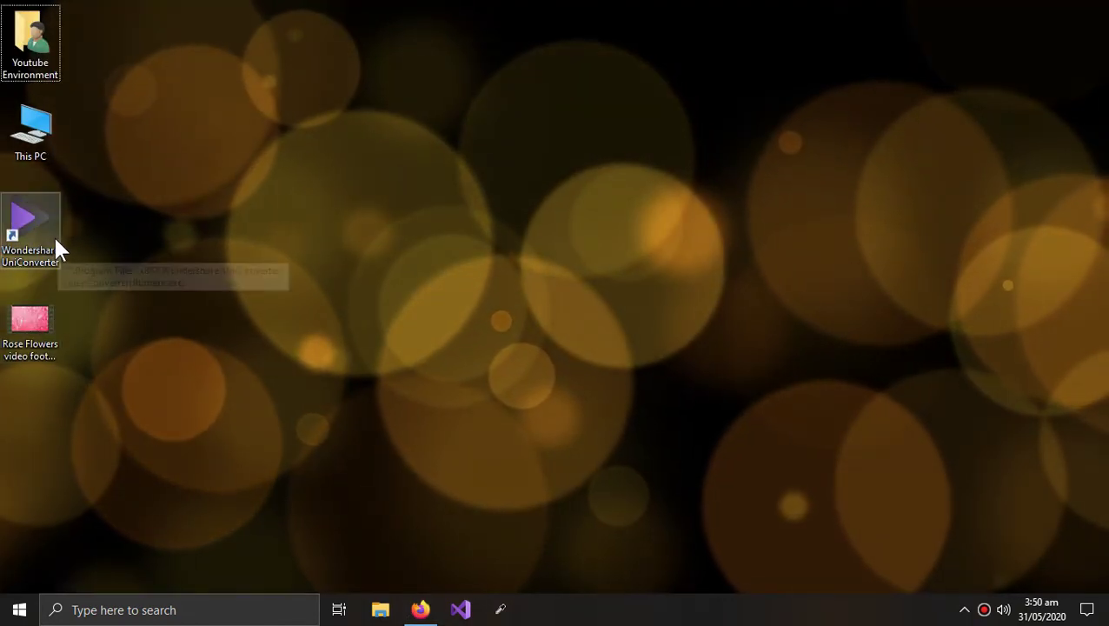
Step: Launch UniConverter and confirm in Properties > Details that the Rose Flowers video is 1920 pixels wide
double_click(59, 250)
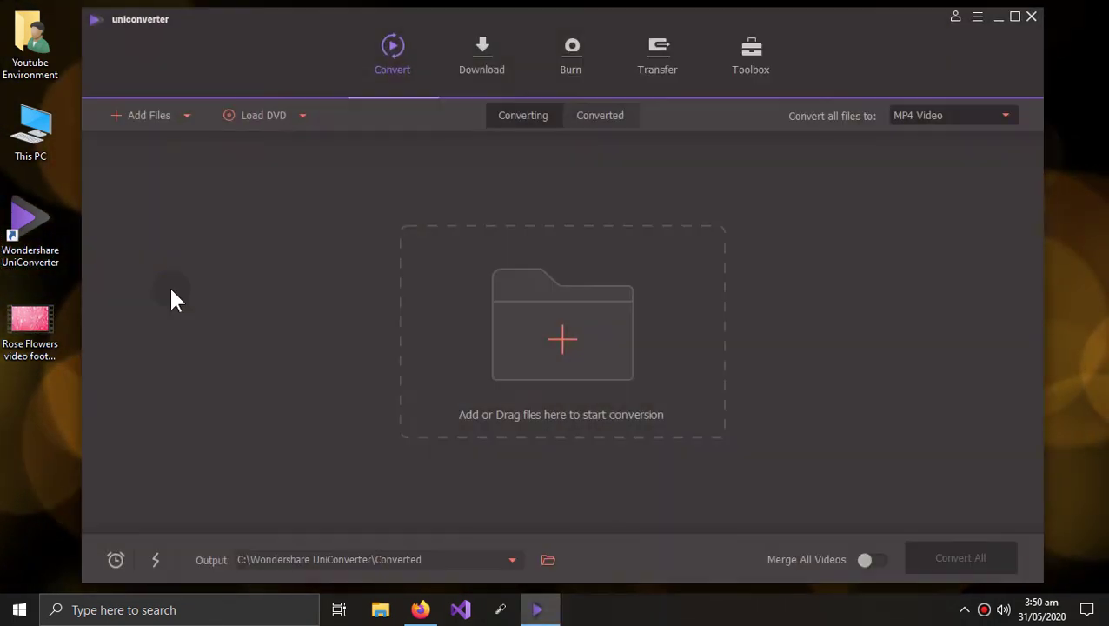
right_click(38, 321)
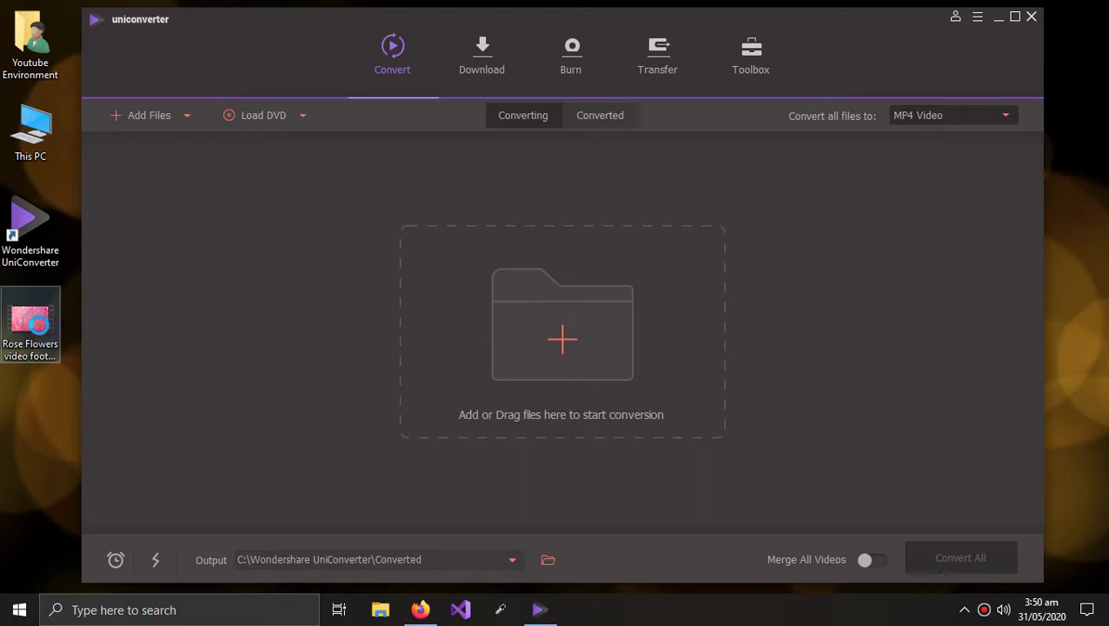
left_click(123, 584)
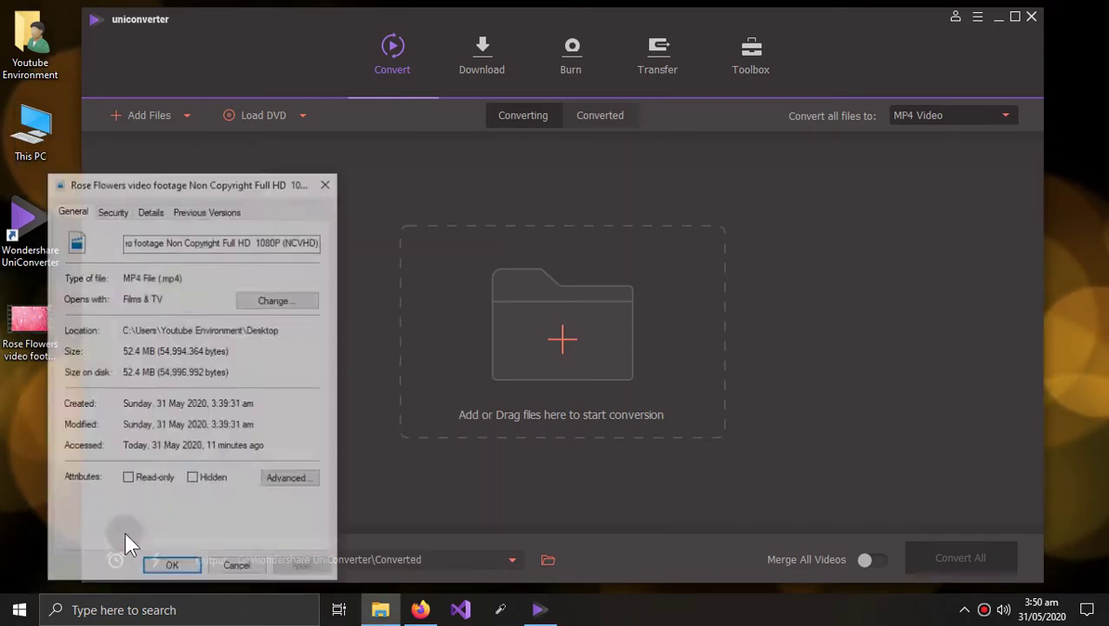
left_click(150, 209)
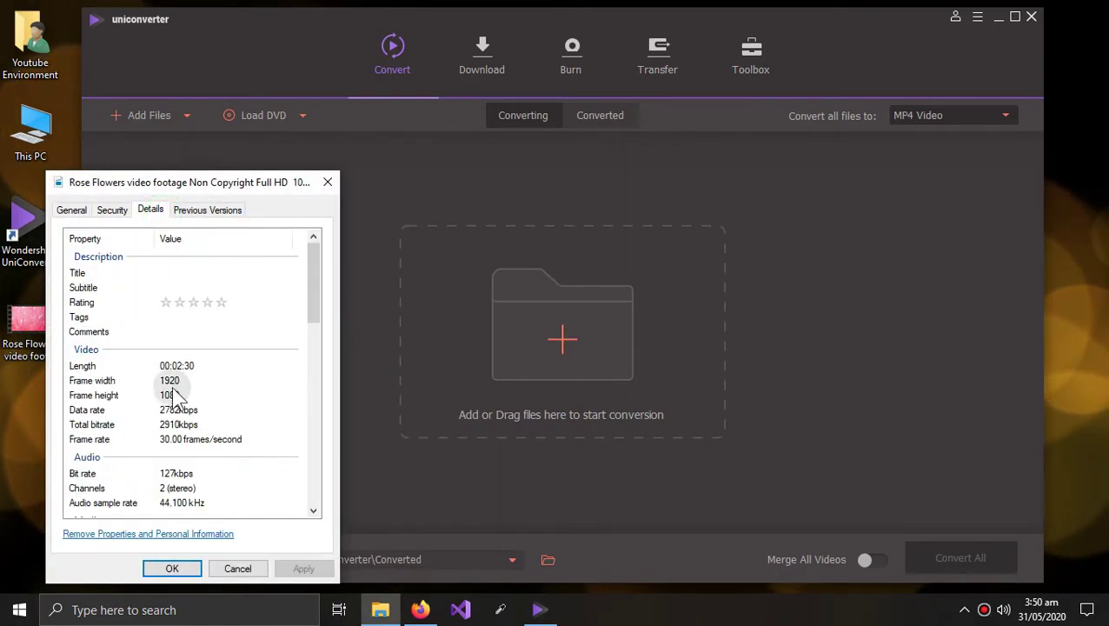
left_click(173, 569)
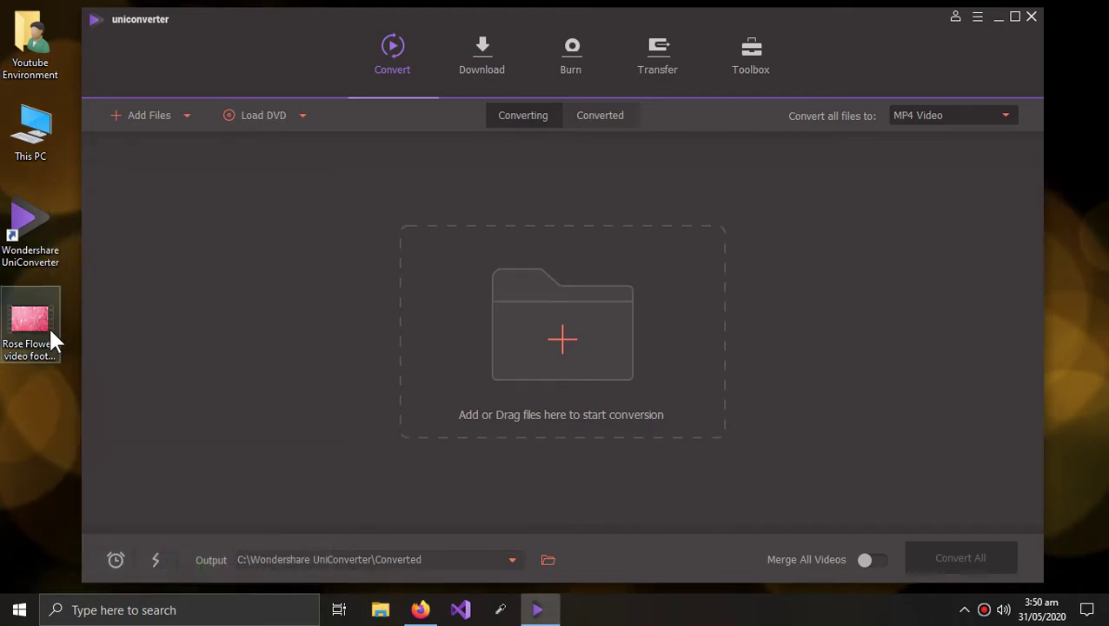
Step: Drag the Rose Flowers video into the conversion list and choose Create Custom from the target formats
left_click_drag(37, 343, 511, 329)
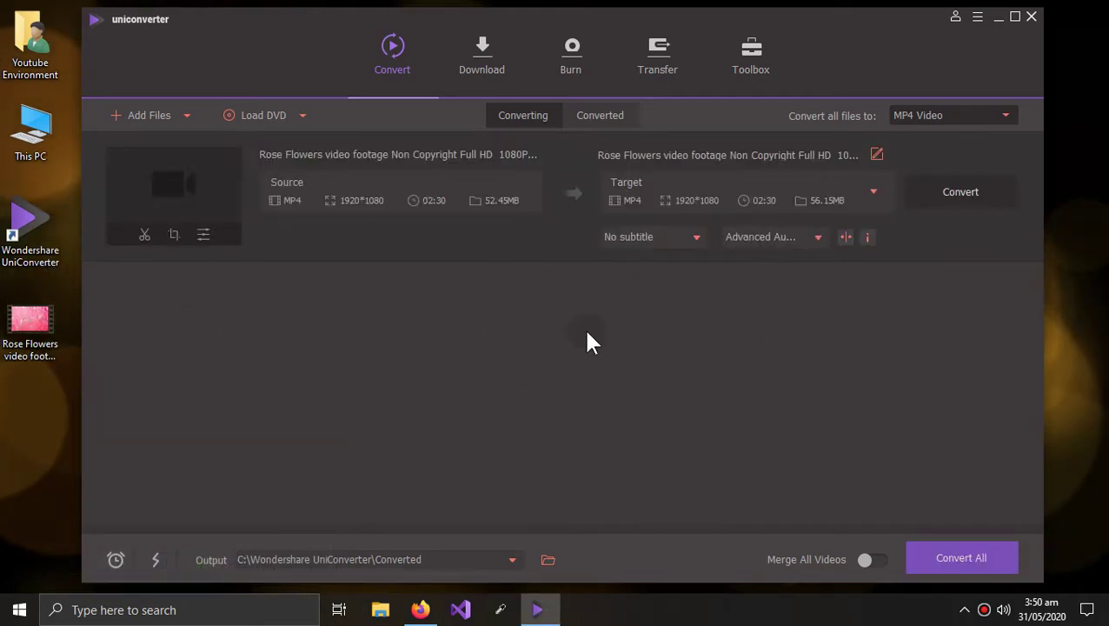
left_click(874, 192)
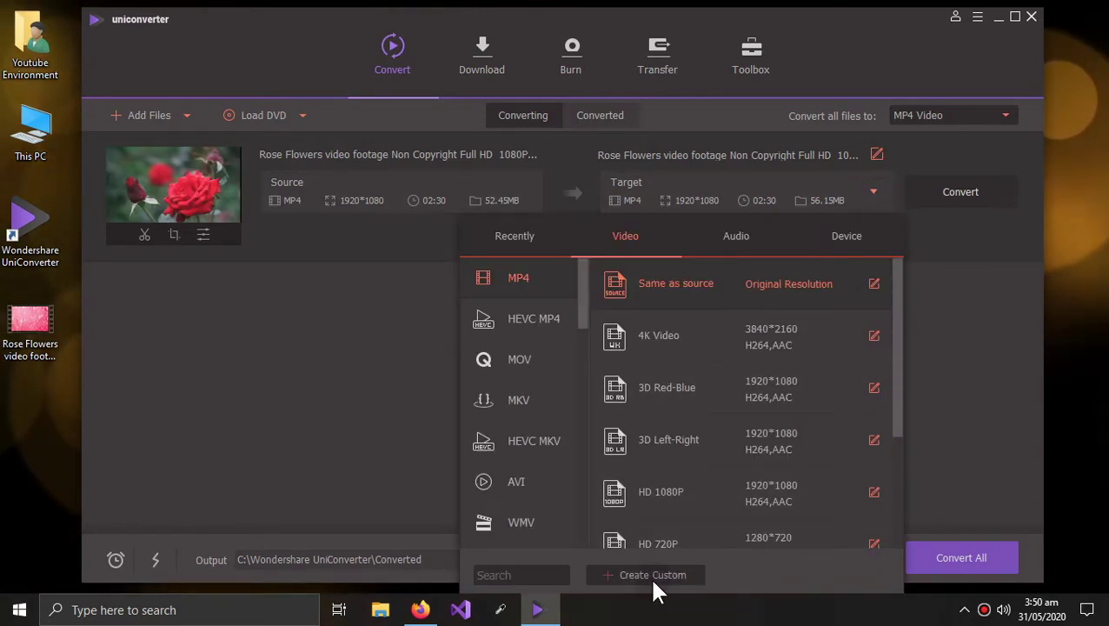
left_click(652, 575)
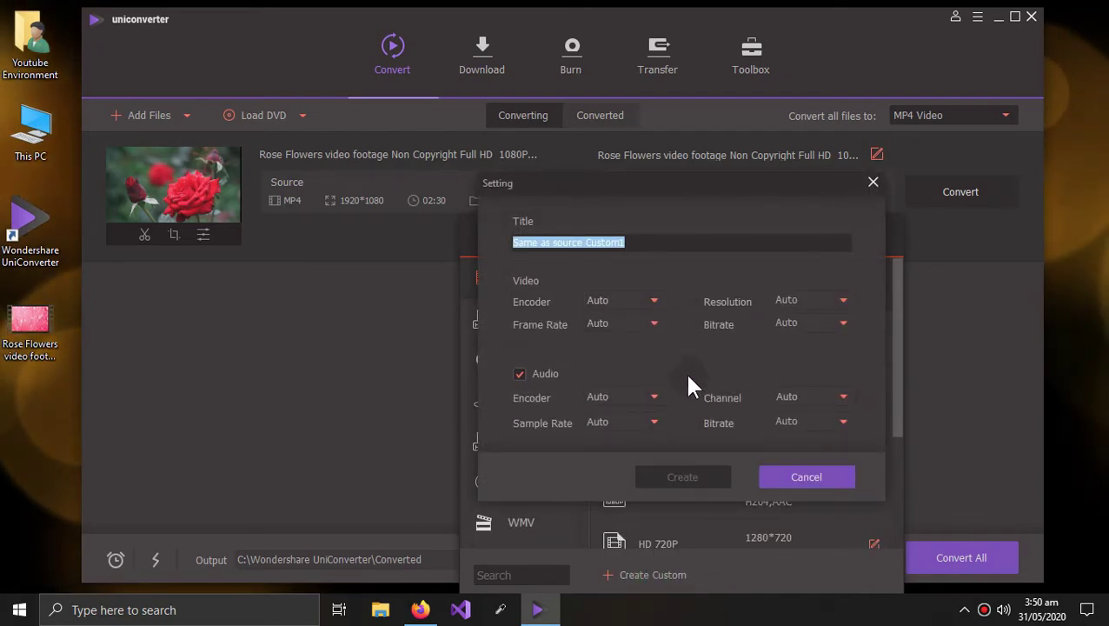
Step: Try the H264 video encoder, then set the encoder back to Auto
left_click(653, 301)
left_click(633, 347)
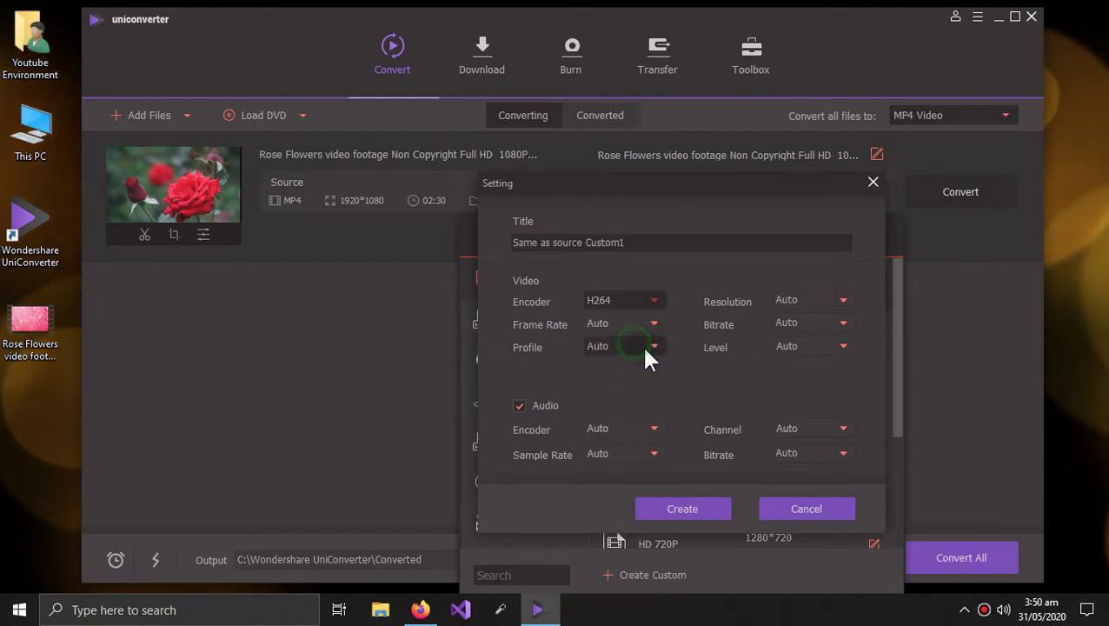
left_click(656, 304)
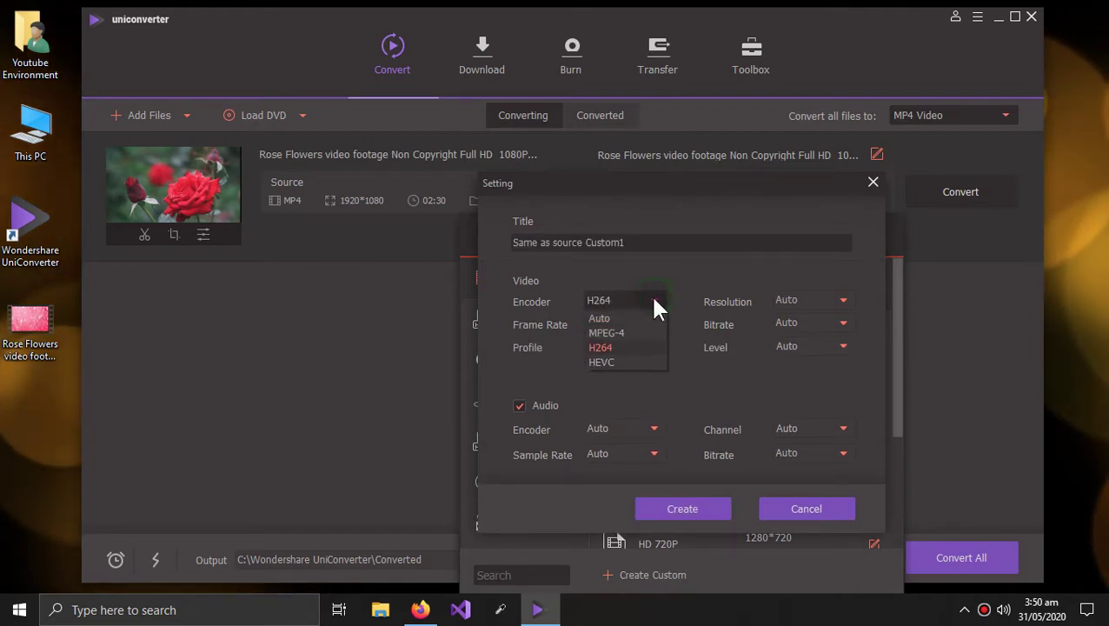
left_click(618, 320)
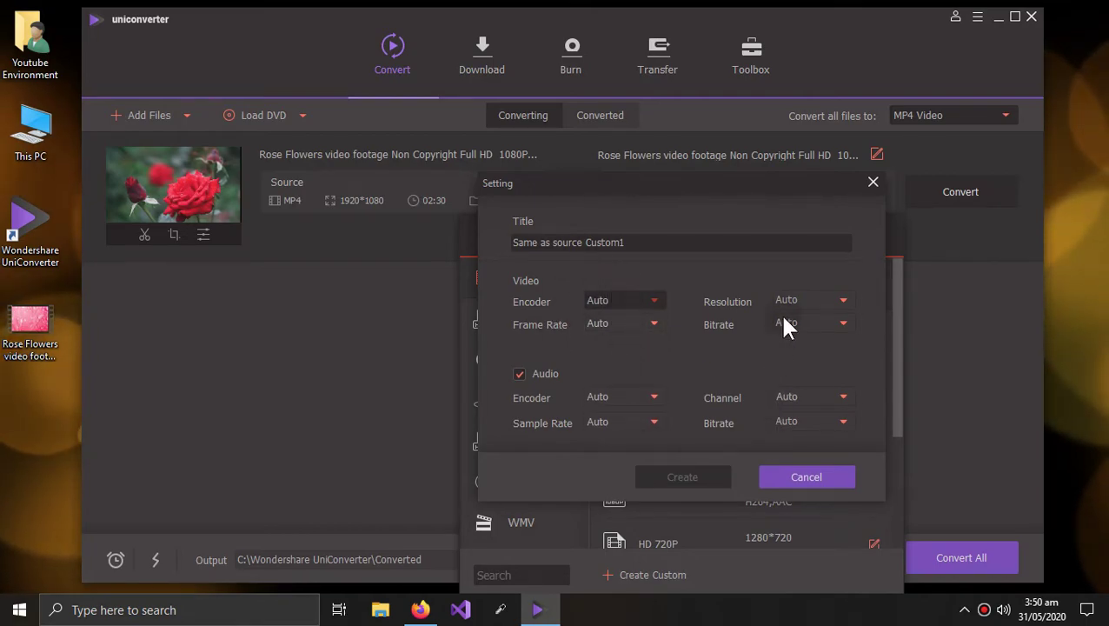
Step: Enter a 1366*768 resolution and create the Same as source Custom1 preset
left_click(805, 303)
double_click(814, 299)
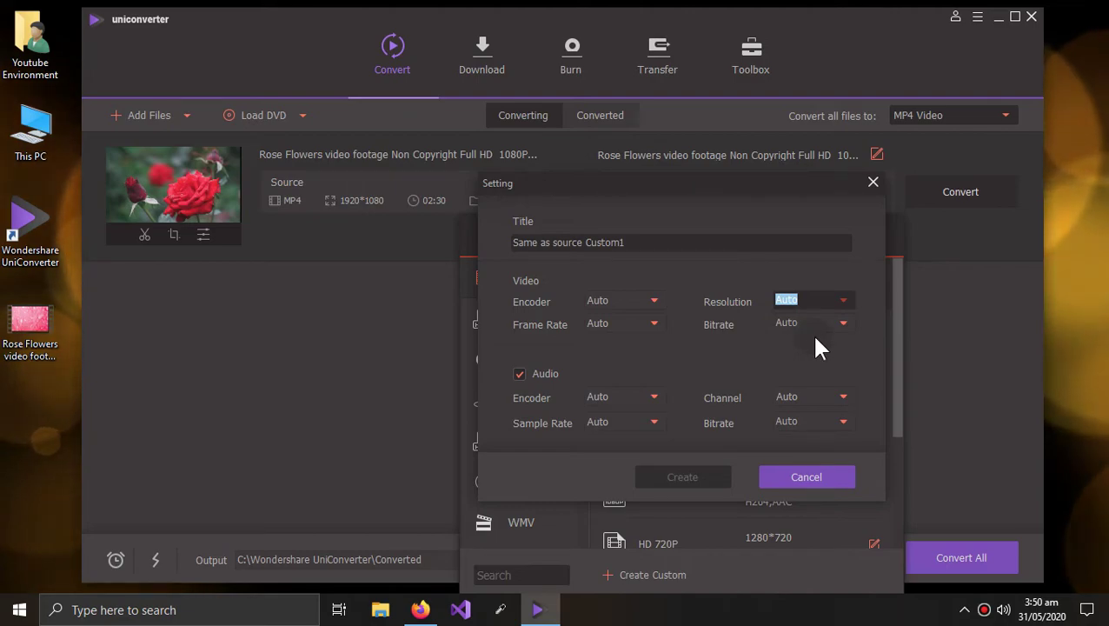
type("1")
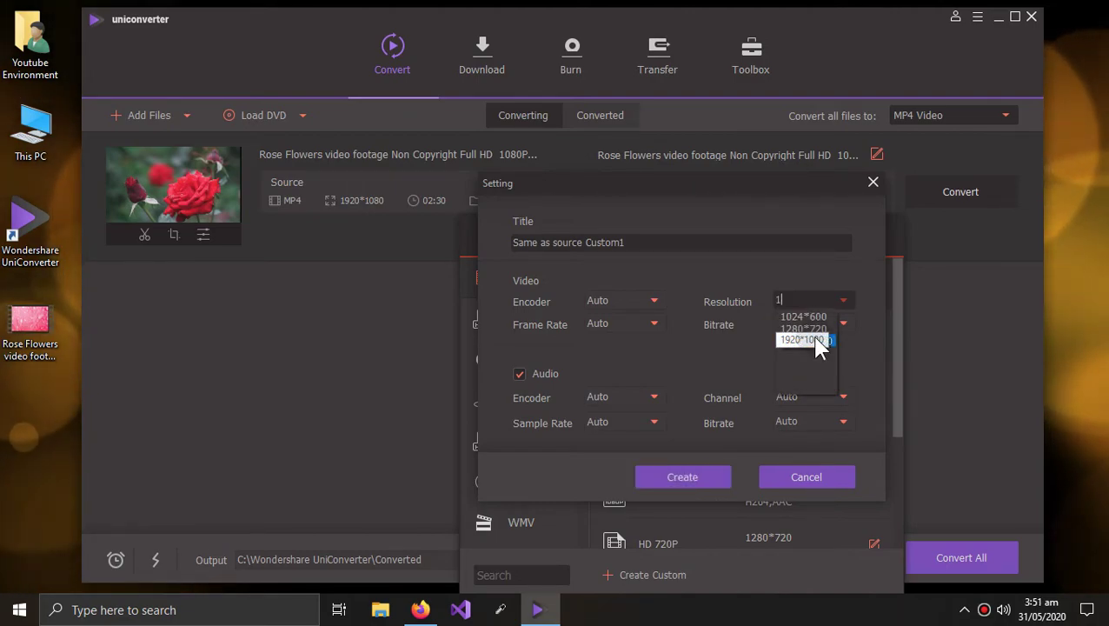
left_click(841, 300)
left_click(850, 333)
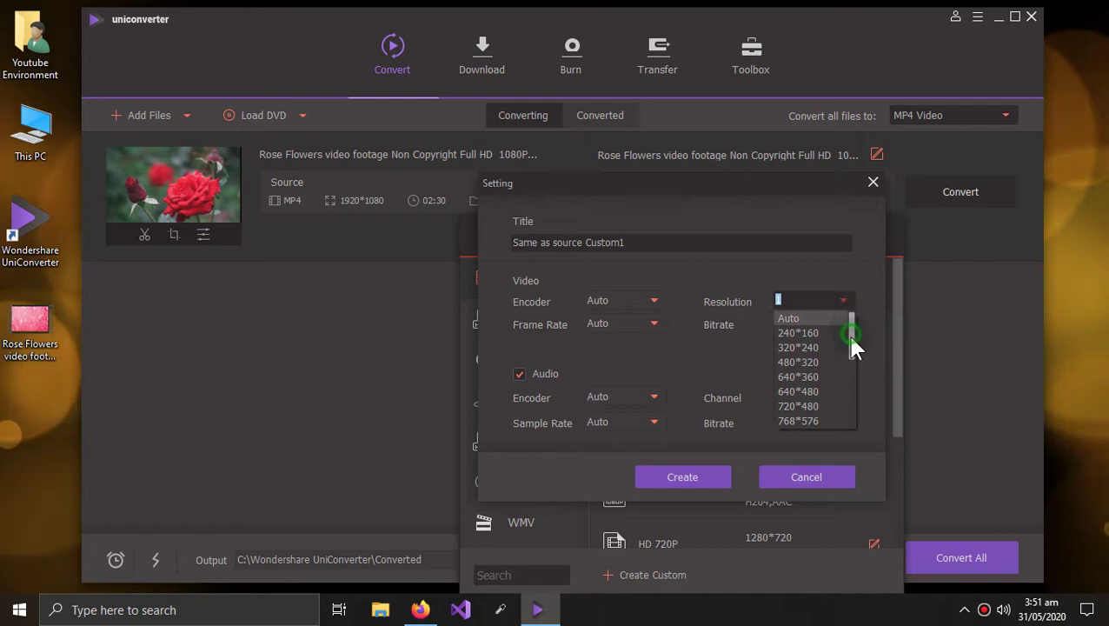
left_click_drag(851, 338, 852, 392)
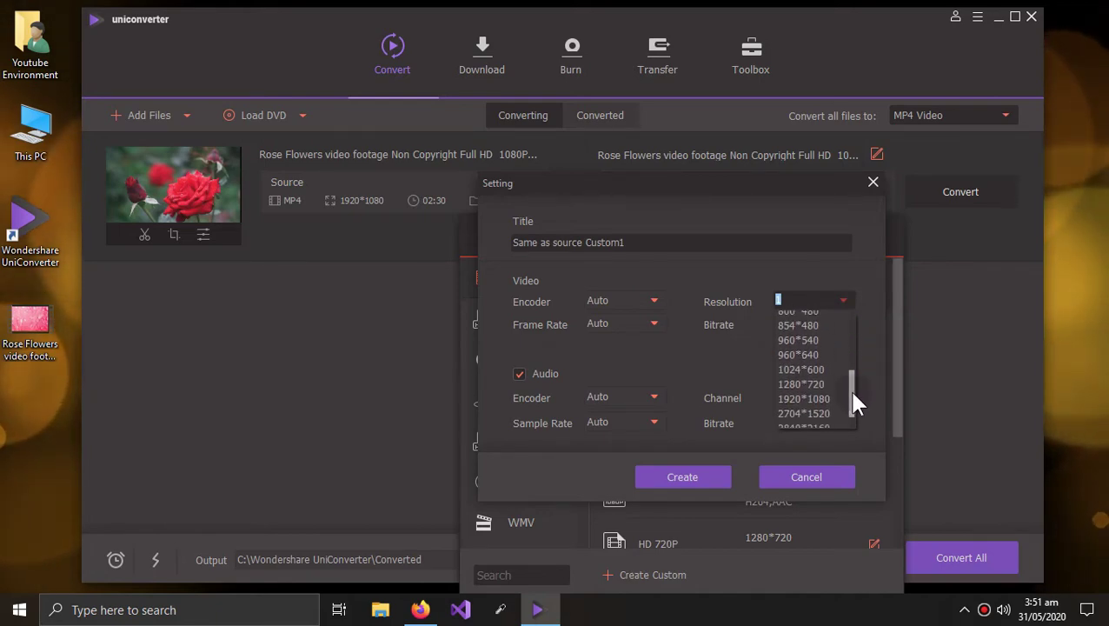
left_click(804, 299)
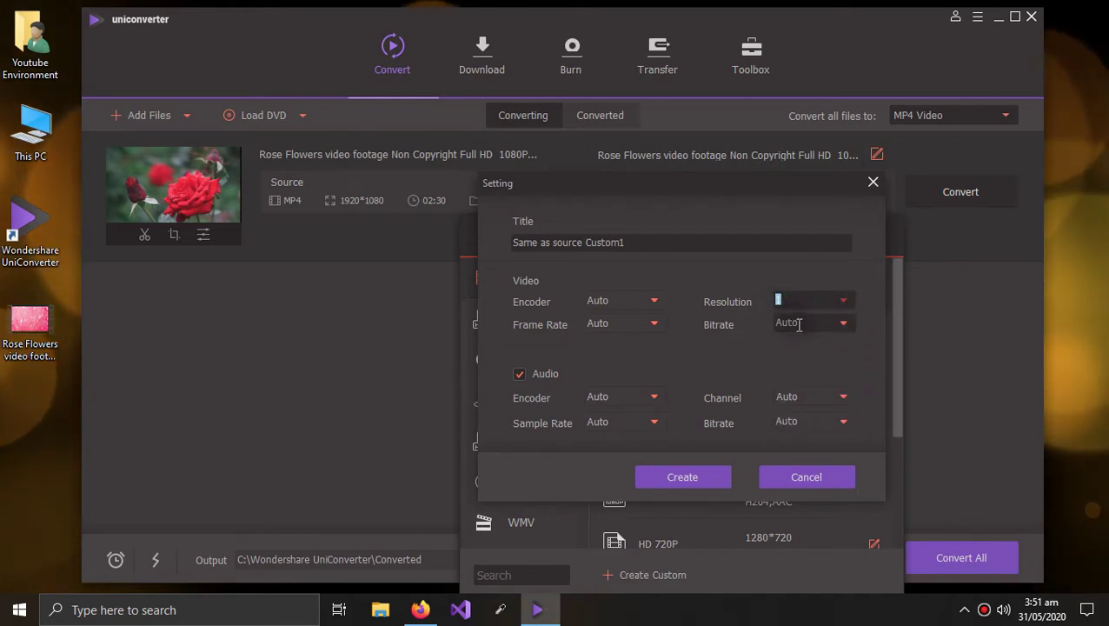
type("136")
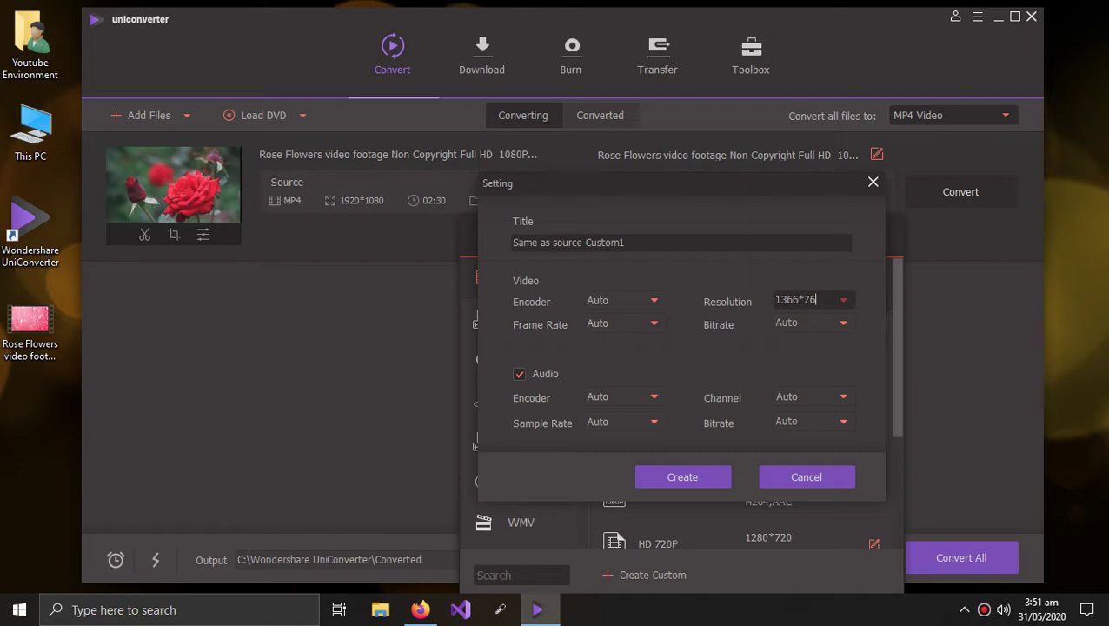
type("6*76")
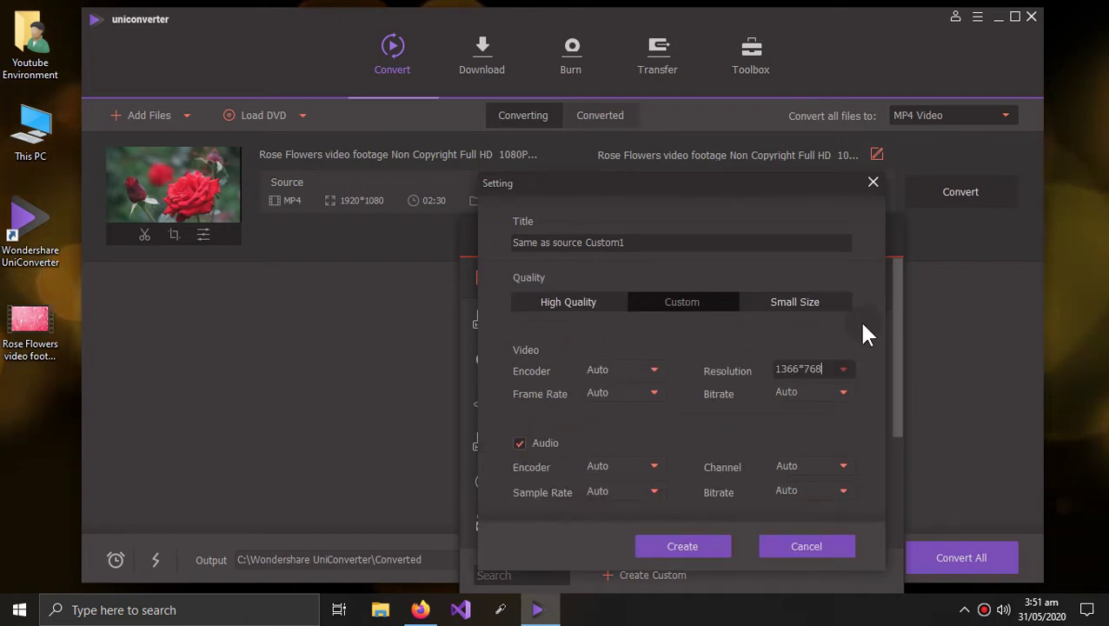
type("8")
left_click(704, 544)
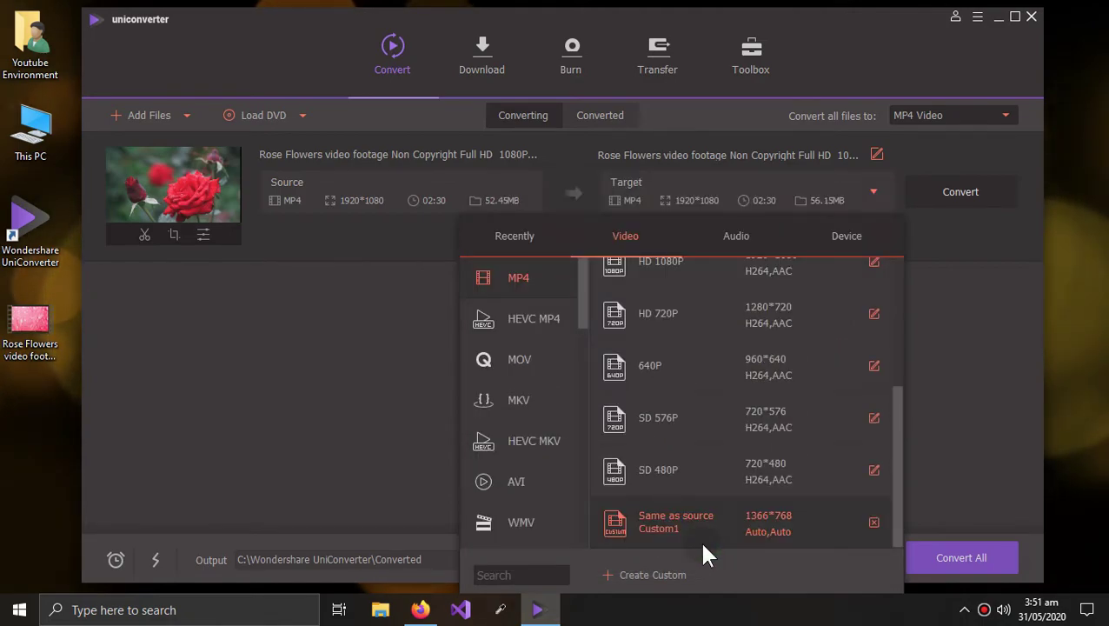
Step: Choose Same as source Custom1 from the bottom of the MP4 list as the rose video's target
left_click(873, 191)
left_click(874, 191)
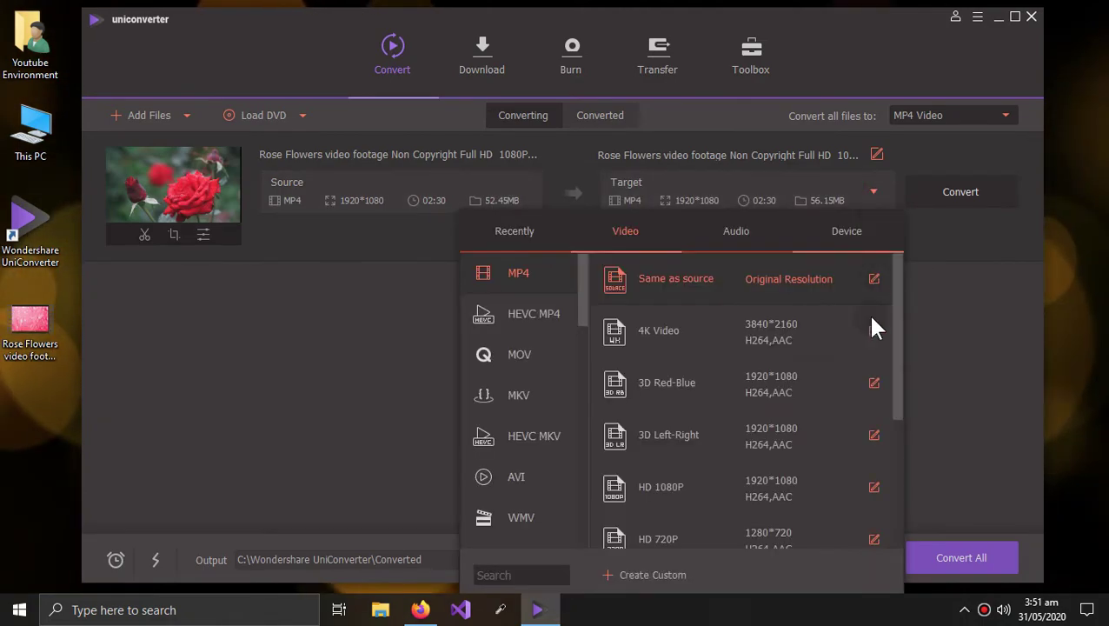
scroll(814, 386, "down", 3)
scroll(815, 386, "down", 1)
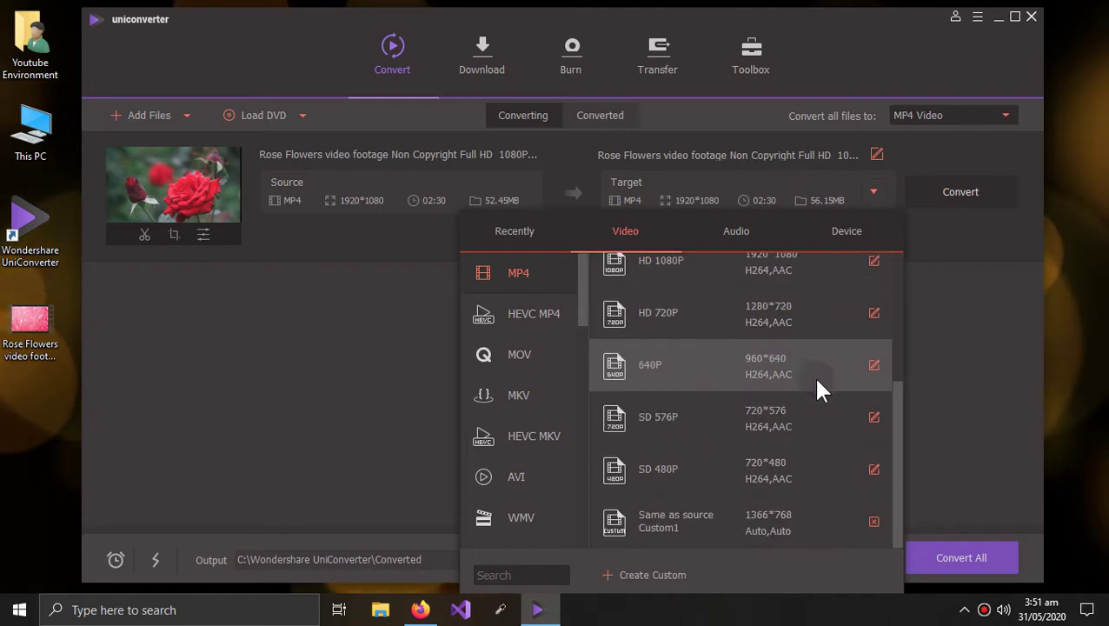
left_click(718, 526)
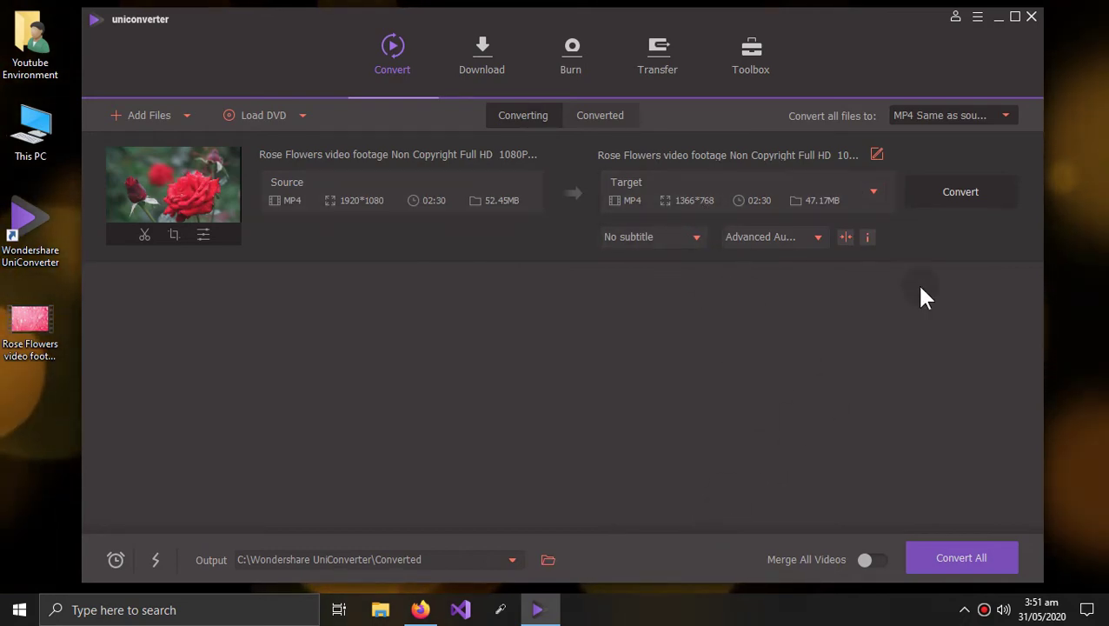
Step: Convert the rose video to the 1366*768 MP4 target and wait for Success
left_click(943, 199)
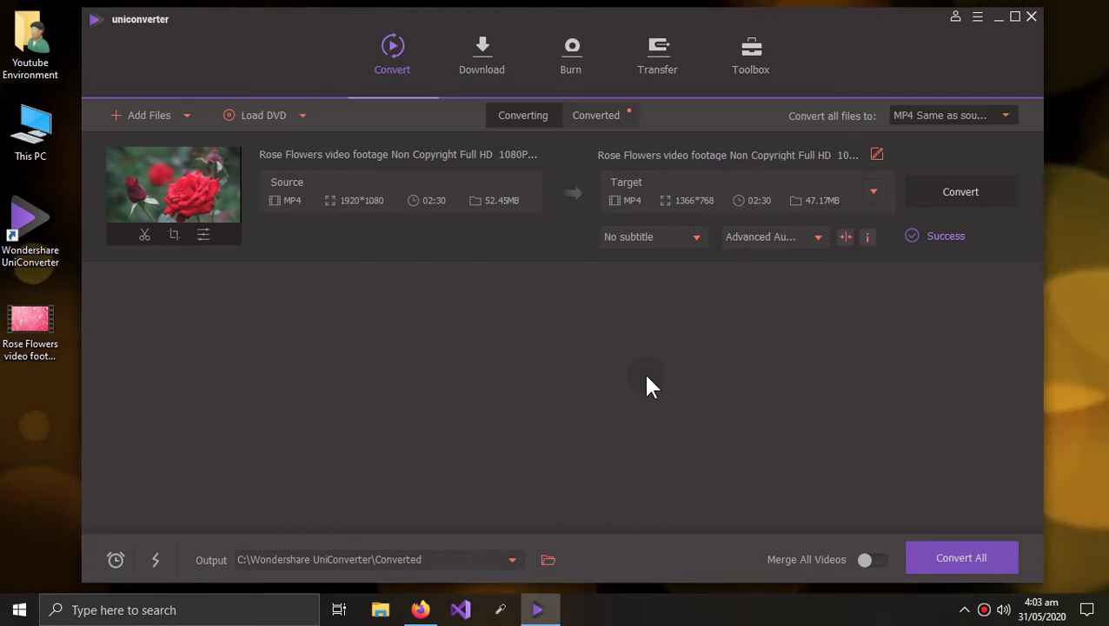
Step: Open the converted rose video's output folder from the Converted tab, then select the desktop rose video
left_click(600, 117)
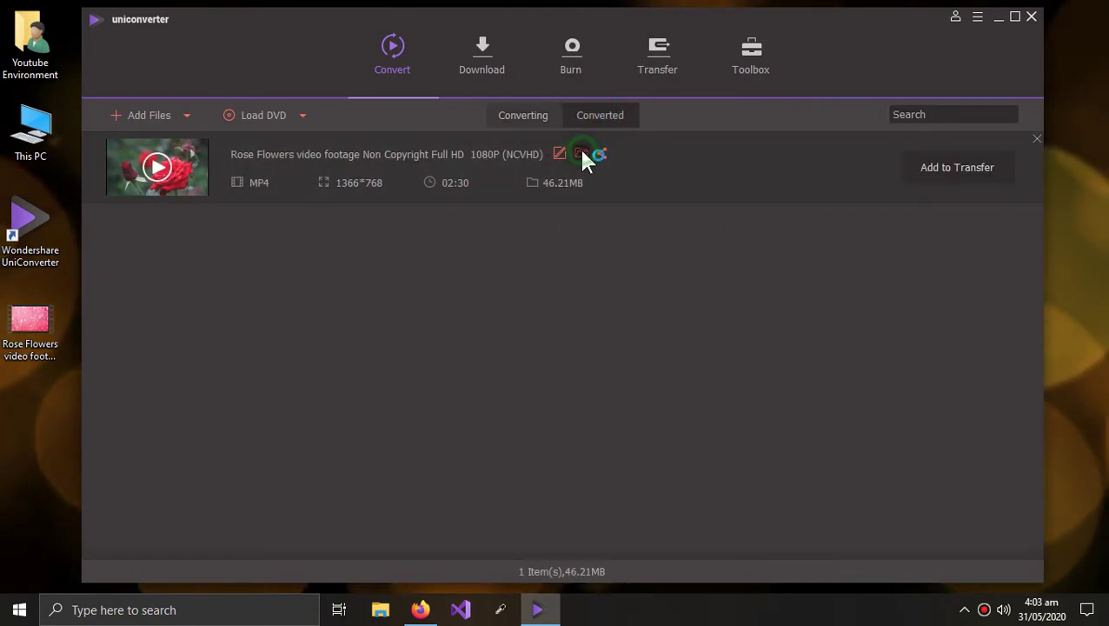
left_click(581, 154)
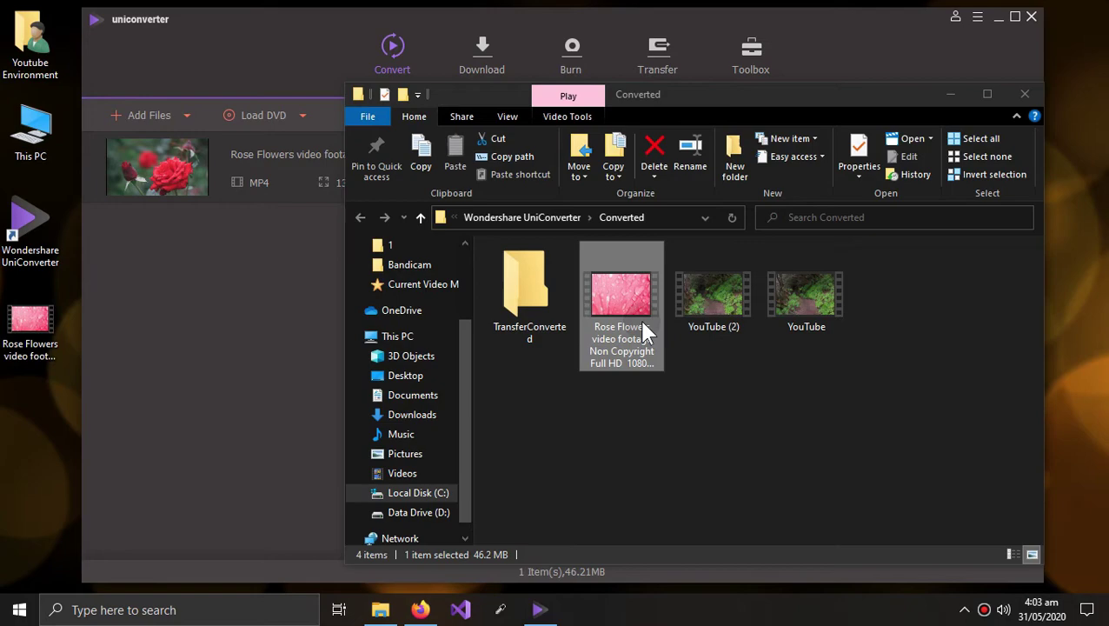
left_click(691, 398)
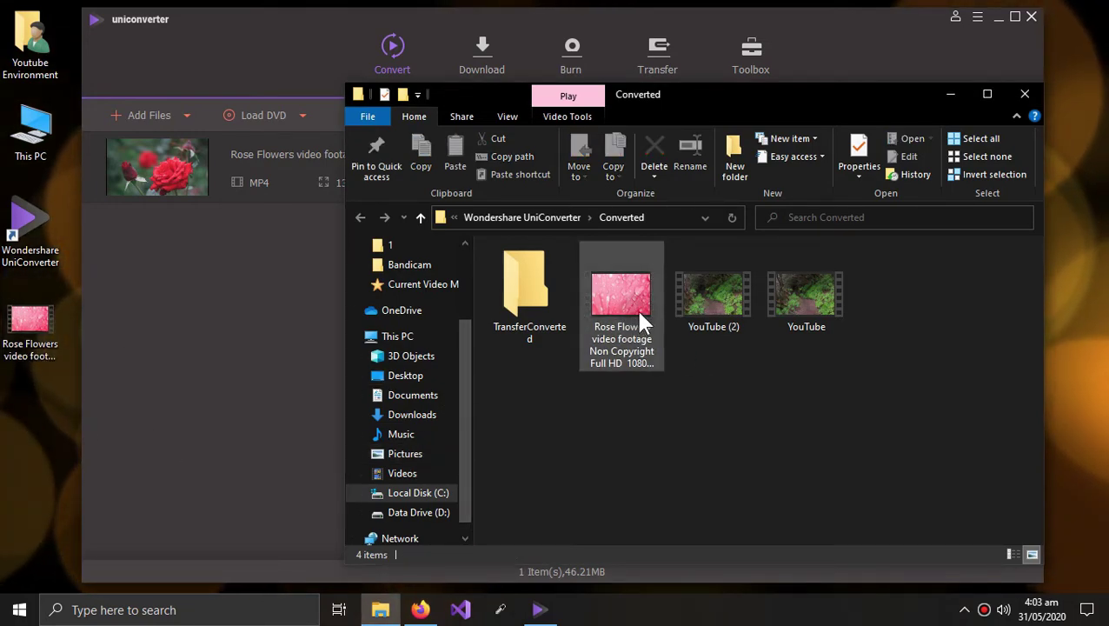
left_click(42, 315)
Step: Play the desktop Rose Flowers video in Films & TV
double_click(42, 313)
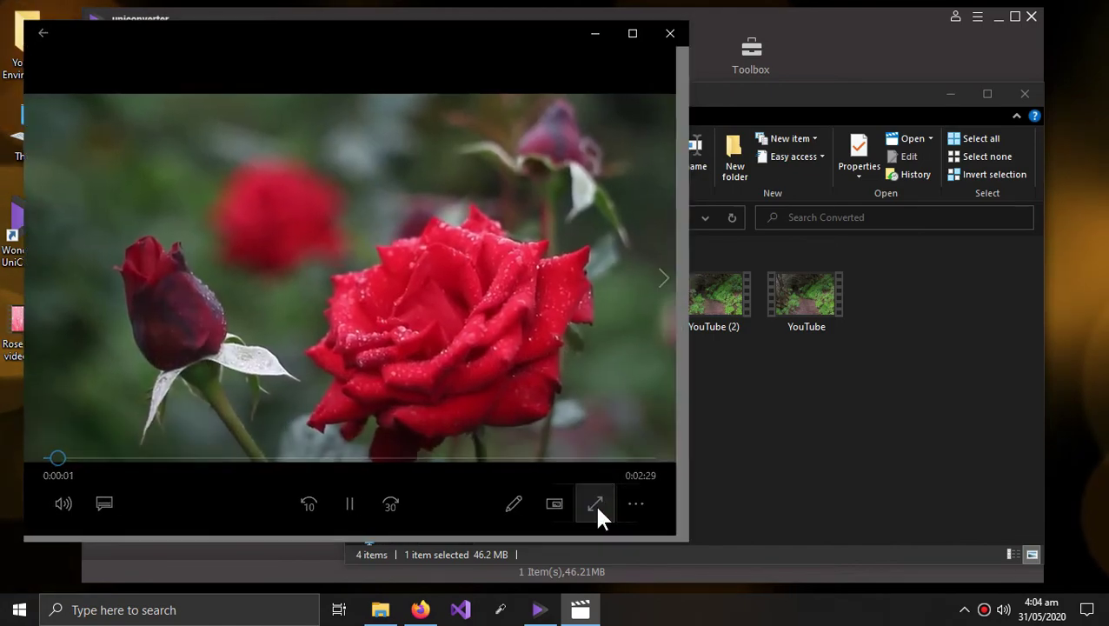
left_click(597, 513)
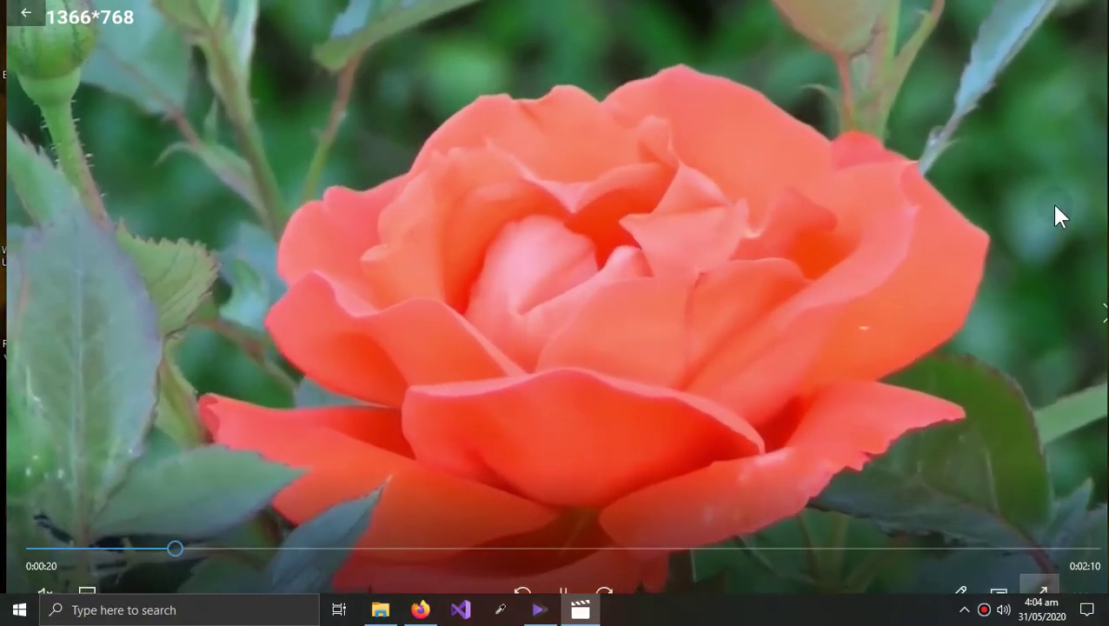
double_click(1051, 116)
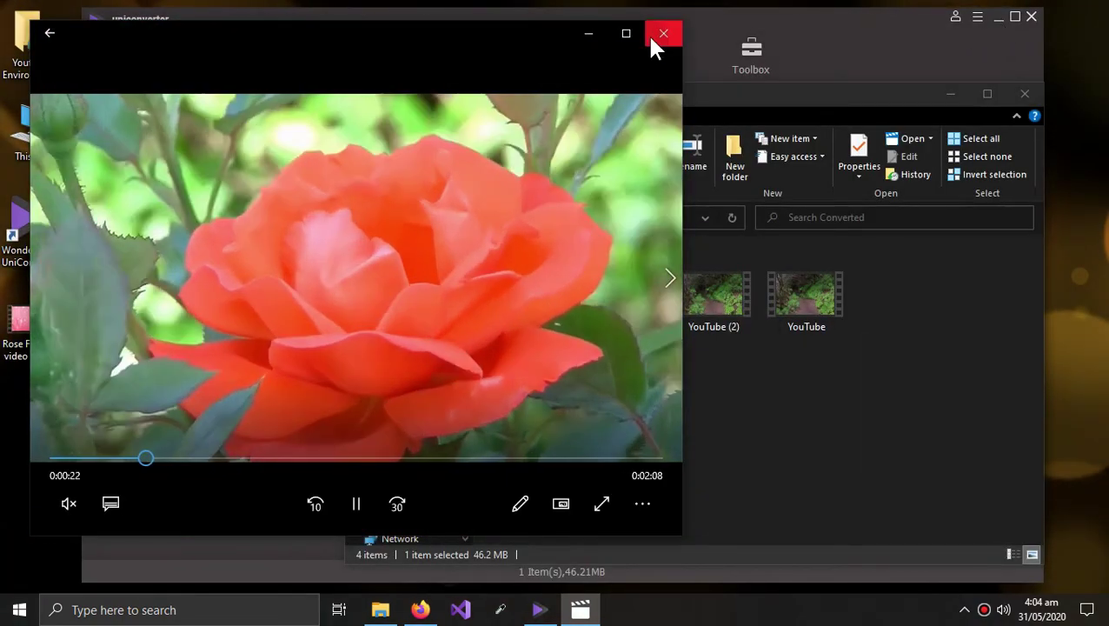